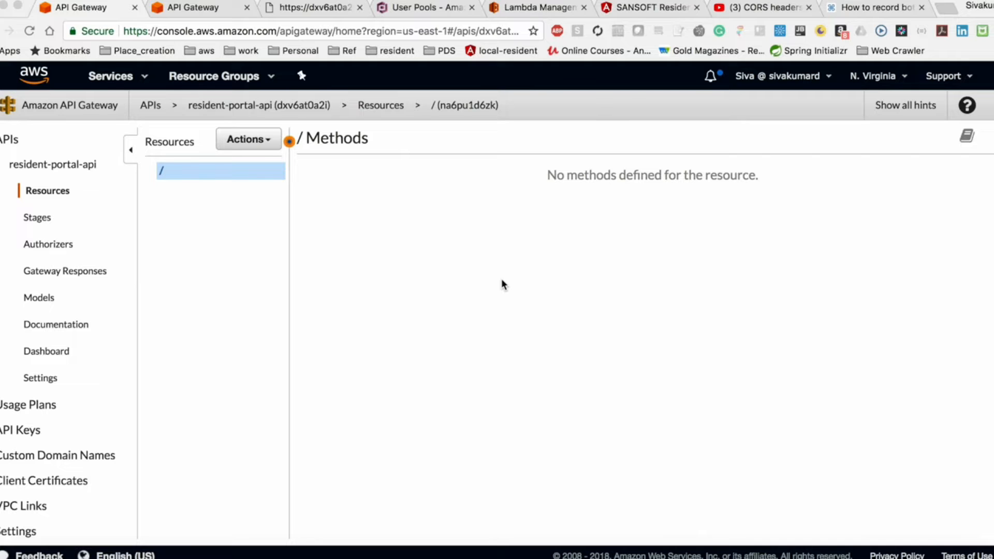
Create a POST method on the root resource of resident-portal-api.
{"action": "left_click", "coordinate": [270, 140]}
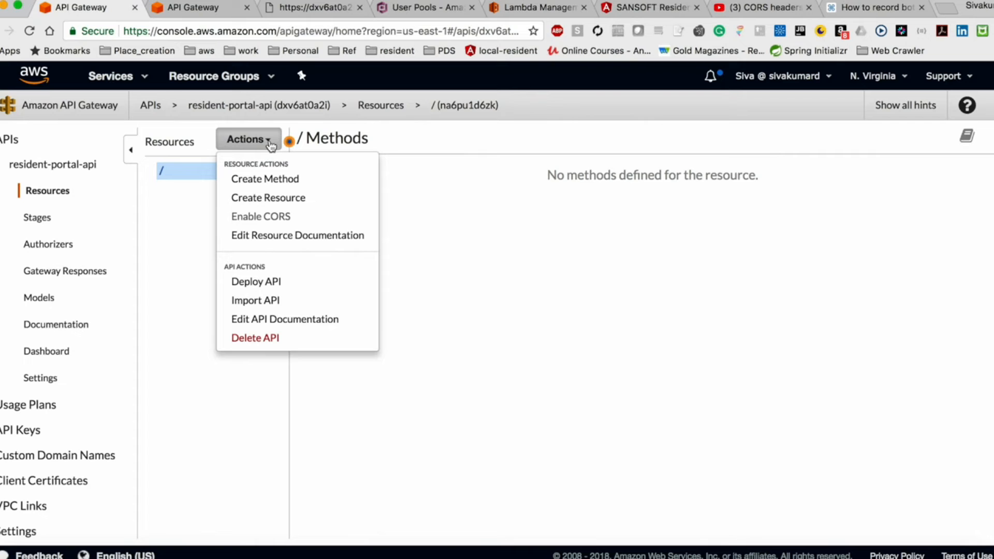
{"action": "left_click", "coordinate": [276, 180]}
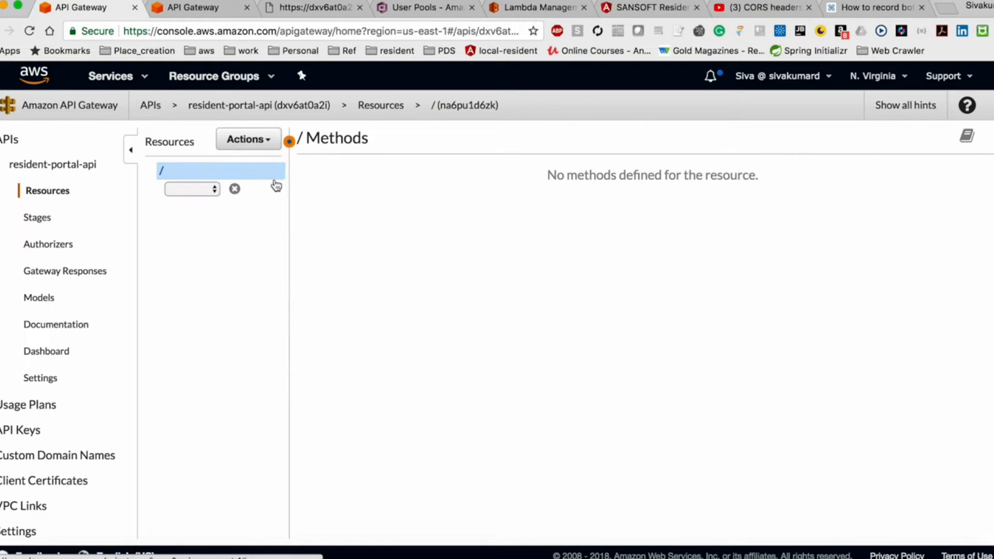
{"action": "left_click", "coordinate": [211, 190]}
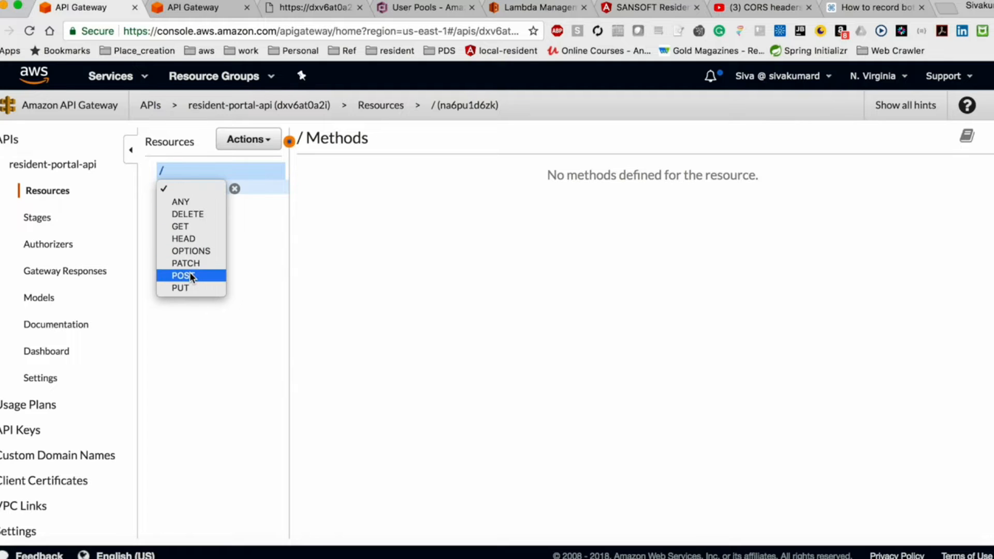
{"action": "left_click", "coordinate": [189, 275]}
{"action": "left_click", "coordinate": [234, 189]}
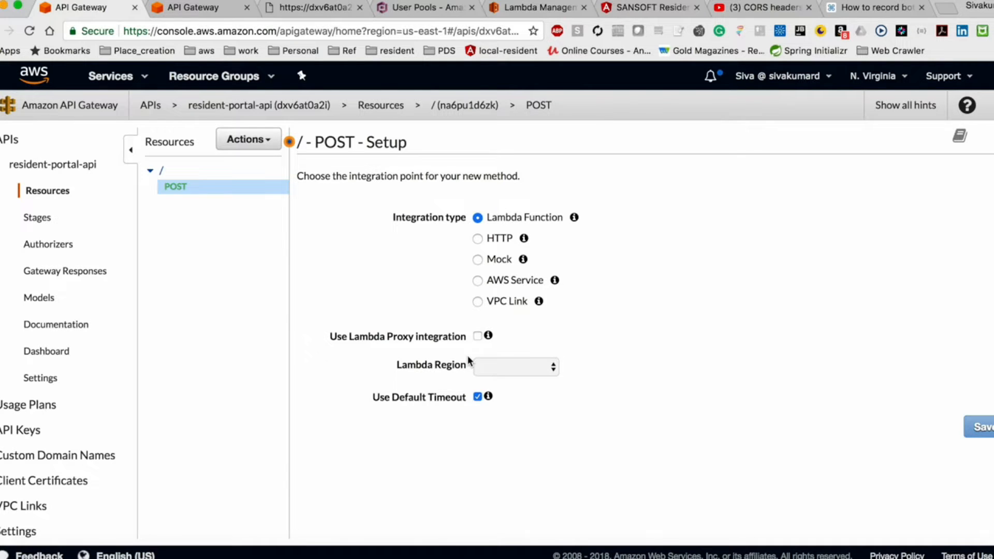
Integrate the POST method with the hello-node Lambda function in us-east-1, save it and grant API Gateway permission to invoke the function.
{"action": "left_click", "coordinate": [508, 368]}
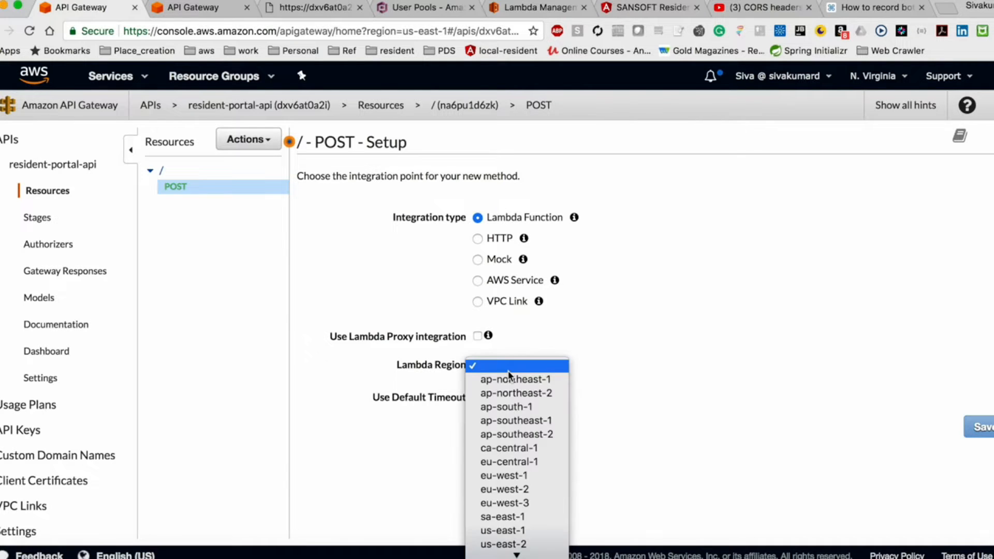
{"action": "left_click", "coordinate": [503, 530]}
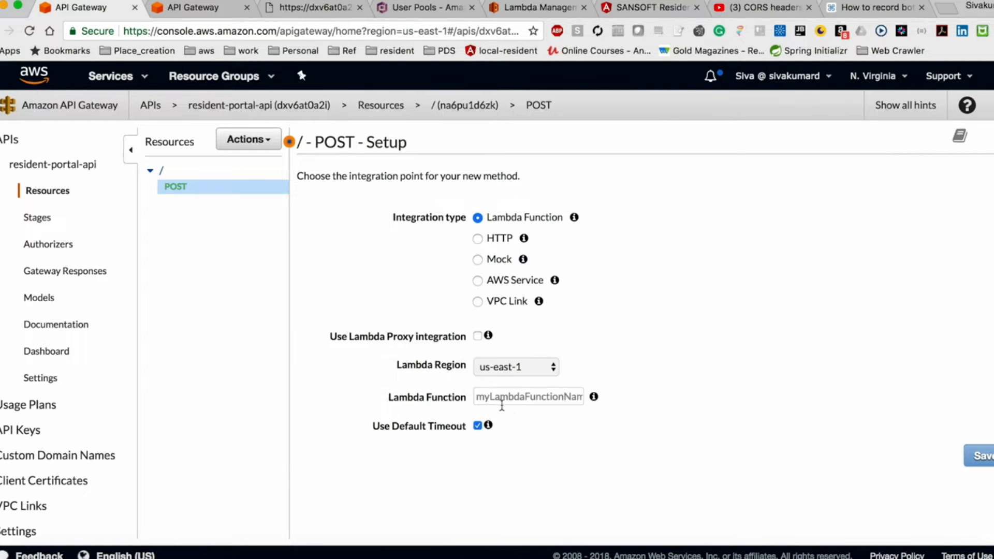
{"action": "left_click", "coordinate": [520, 397]}
{"action": "type", "text": "hel"}
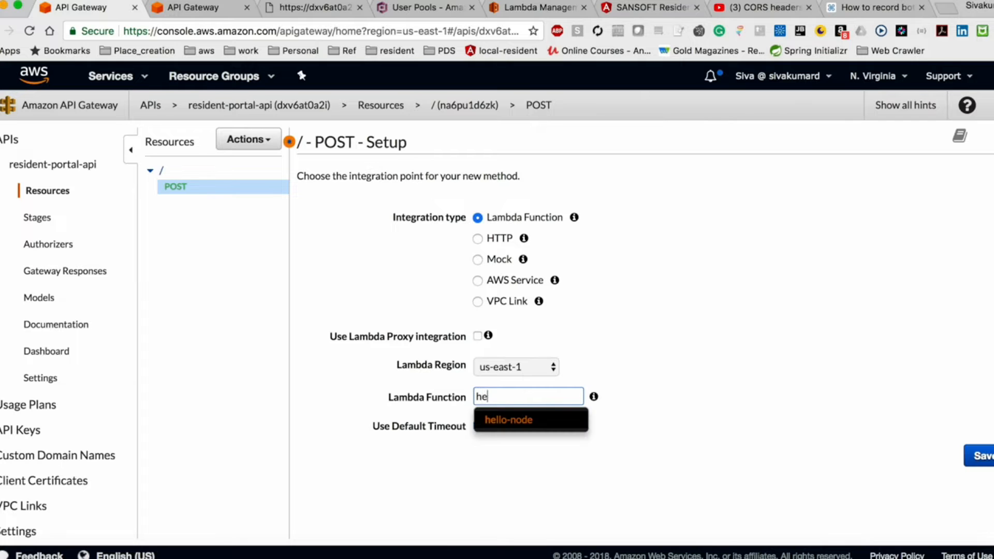
{"action": "left_click", "coordinate": [516, 417]}
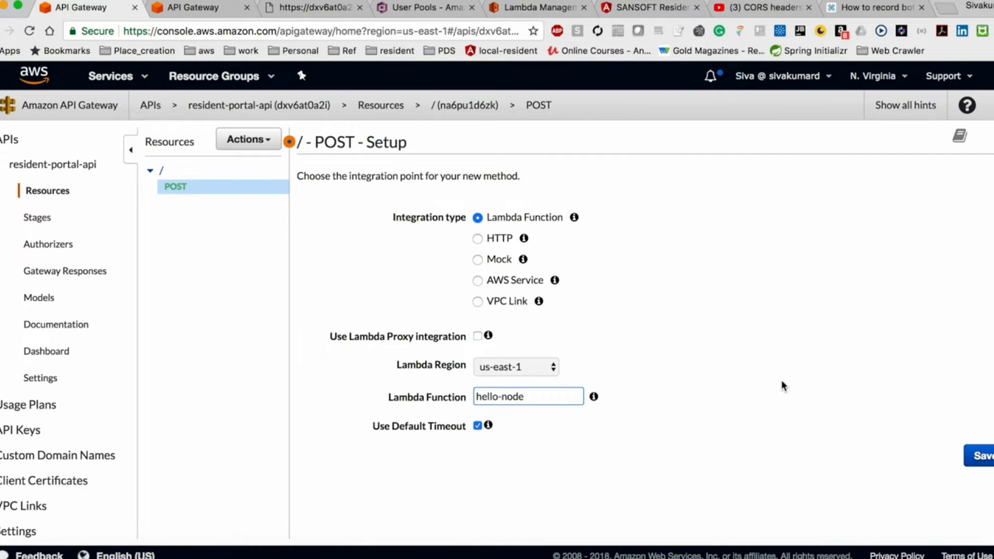
{"action": "left_click", "coordinate": [975, 461]}
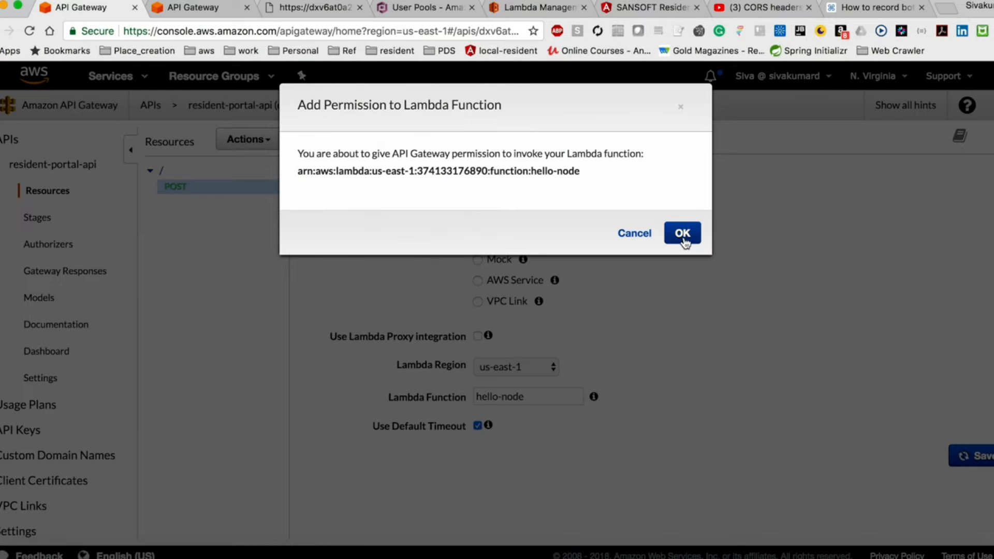
{"action": "left_click", "coordinate": [682, 234]}
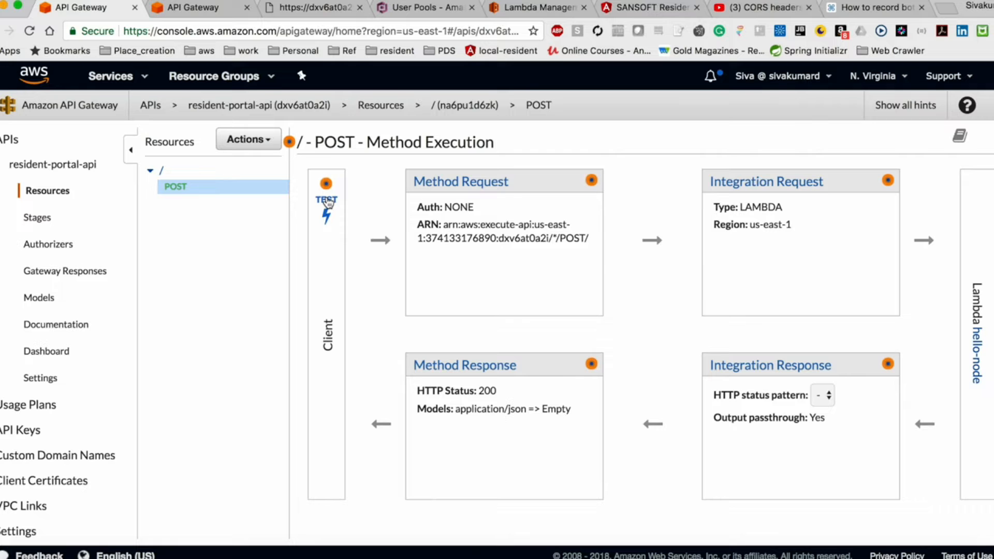
Fill the POST method test's request body with the key1, key2 and key3 JSON from the saved test event of the hello-node Lambda.
{"action": "left_click", "coordinate": [327, 202]}
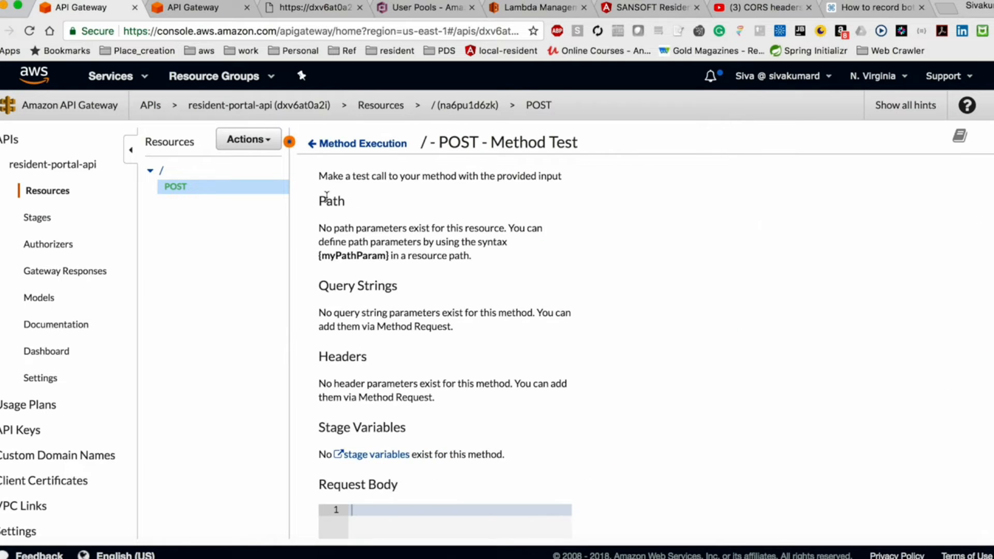
{"action": "scroll", "coordinate": [348, 311], "scroll_direction": "down", "scroll_amount": 5}
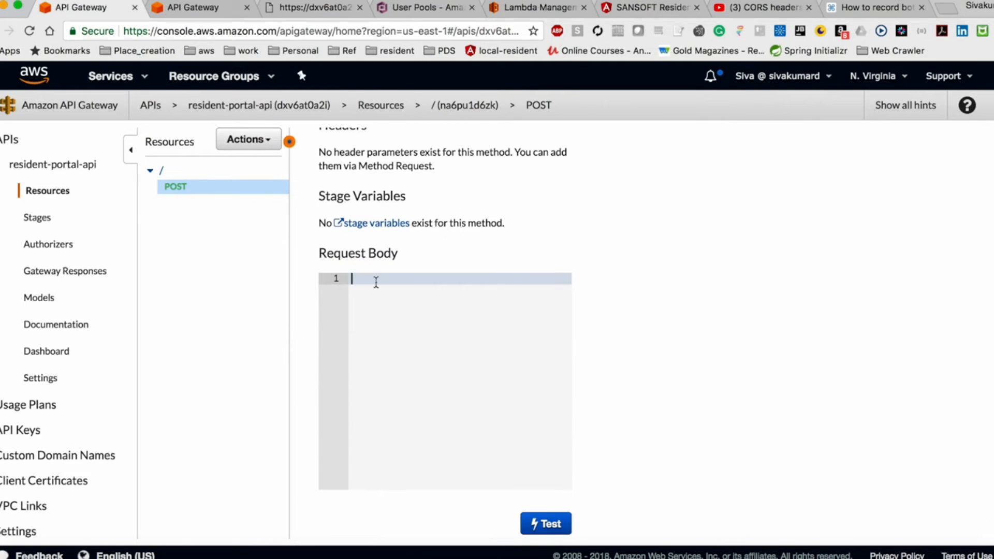
{"action": "left_click", "coordinate": [507, 13]}
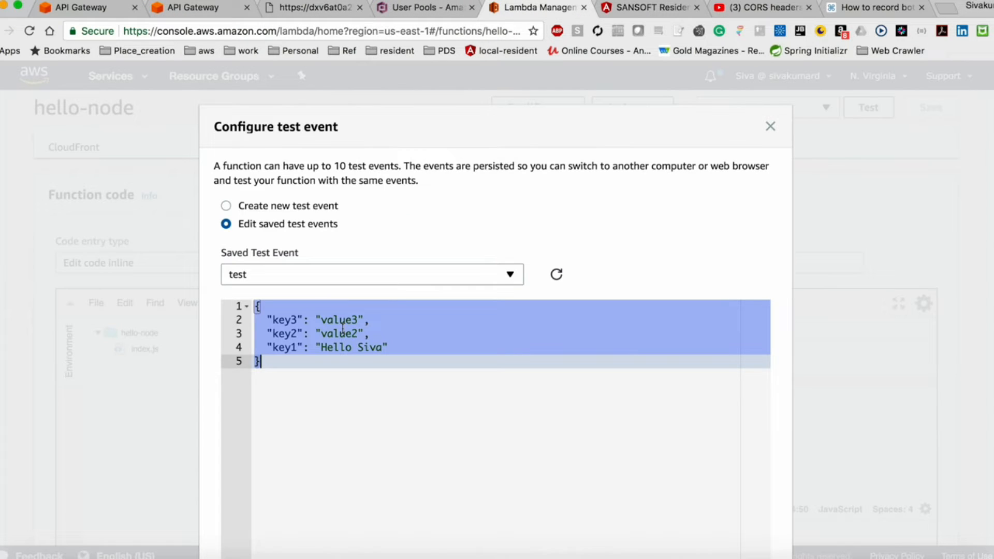
{"action": "left_click", "coordinate": [80, 7]}
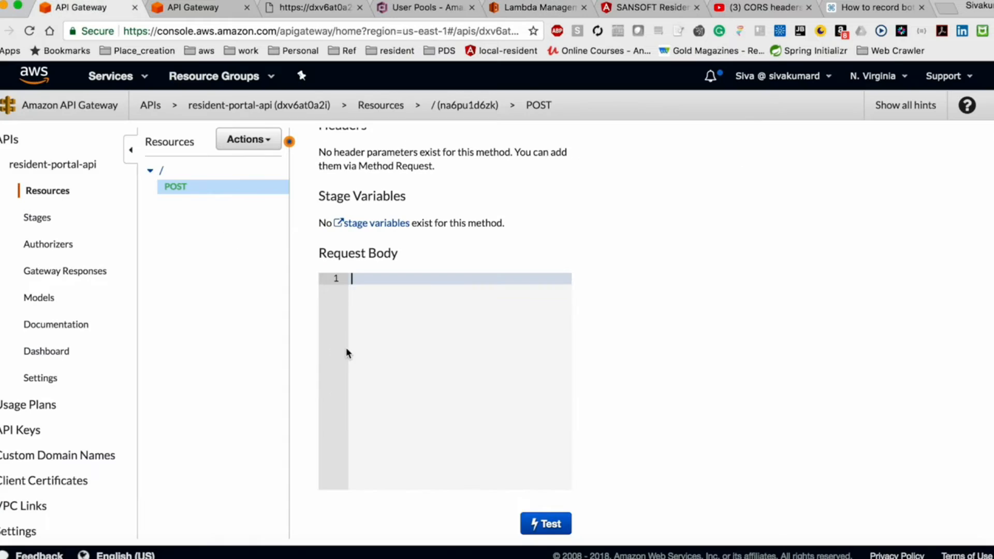
{"action": "type", "text": "{   \"key3\": \"value3\",   \"key2\": \"value2\",   \"key1\": \"Hello Siva\" }"}
Run the POST method test and review its response and execution log.
{"action": "left_click", "coordinate": [545, 524]}
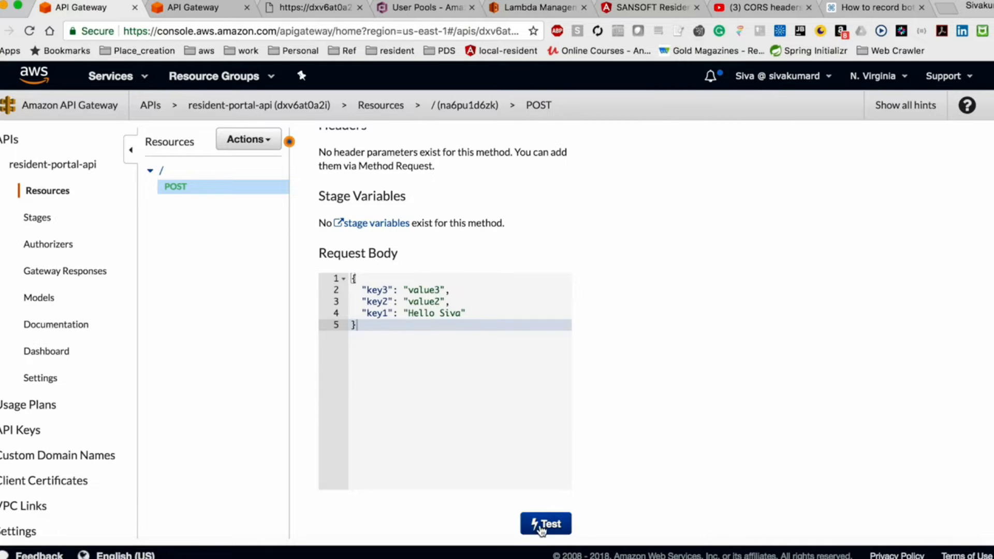
{"action": "scroll", "coordinate": [704, 412], "scroll_direction": "down", "scroll_amount": 10}
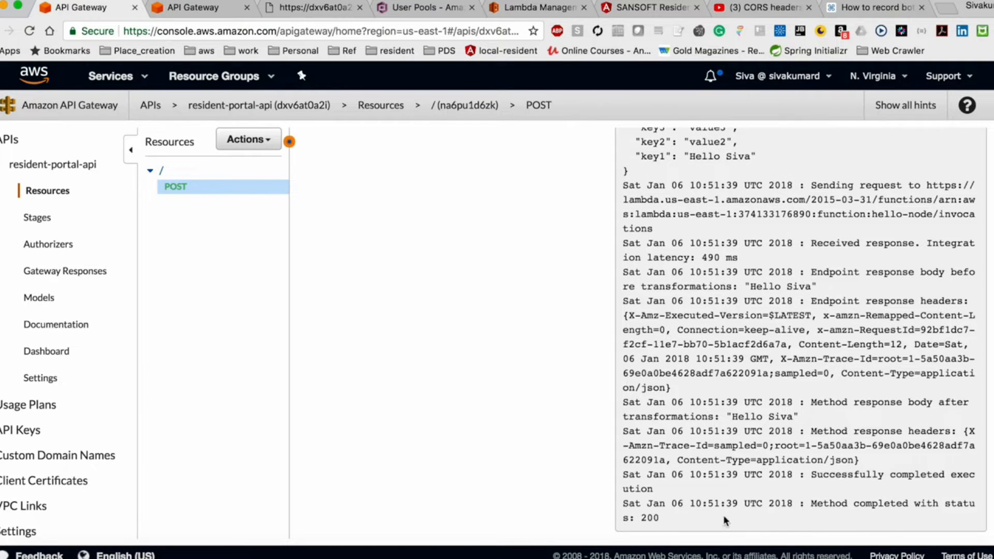
{"action": "left_click_drag", "start_coordinate": [685, 524], "coordinate": [638, 506]}
{"action": "left_click", "coordinate": [638, 506]}
{"action": "scroll", "coordinate": [378, 405], "scroll_direction": "up", "scroll_amount": 10}
{"action": "scroll", "coordinate": [377, 405], "scroll_direction": "up", "scroll_amount": 3}
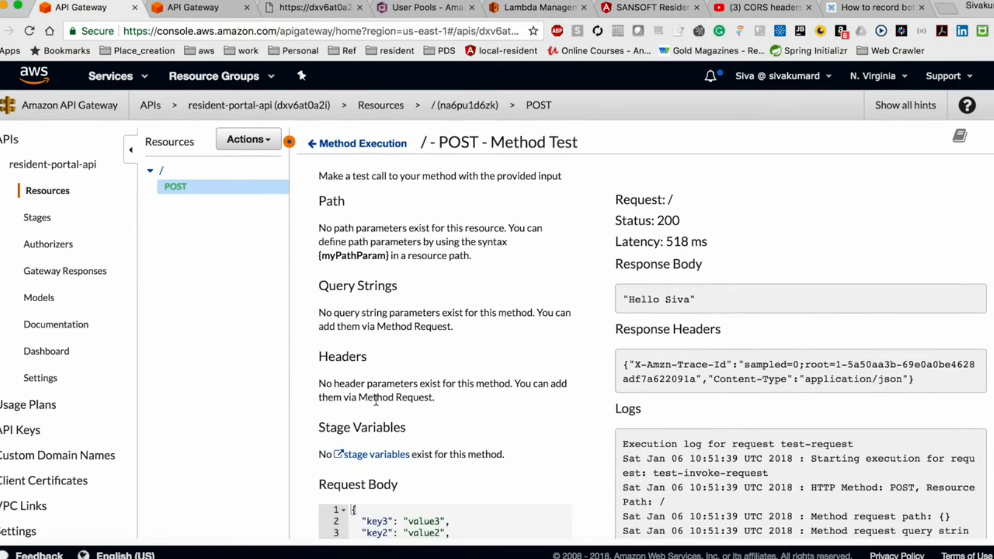
Switch to the localhost:4200/not-found page and enlarge its developer tools and console panes to inspect the POST request to the dev endpoint.
{"action": "left_click", "coordinate": [327, 11]}
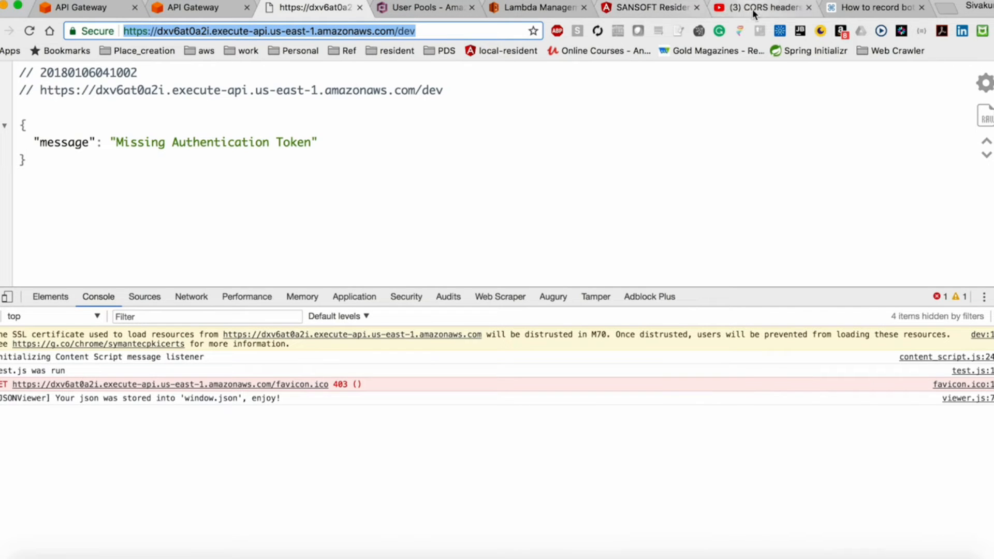
{"action": "left_click", "coordinate": [645, 13]}
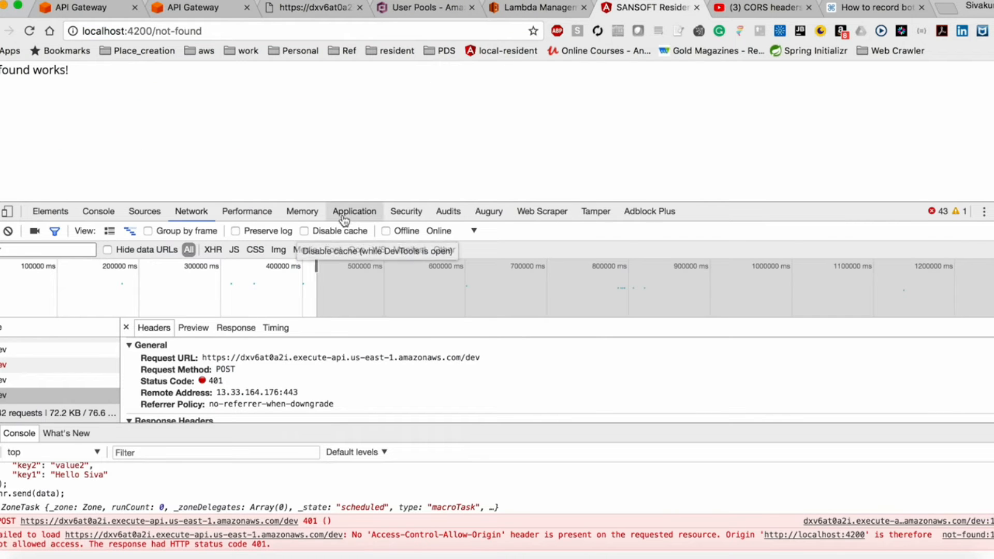
{"action": "left_click_drag", "start_coordinate": [344, 203], "coordinate": [339, 125]}
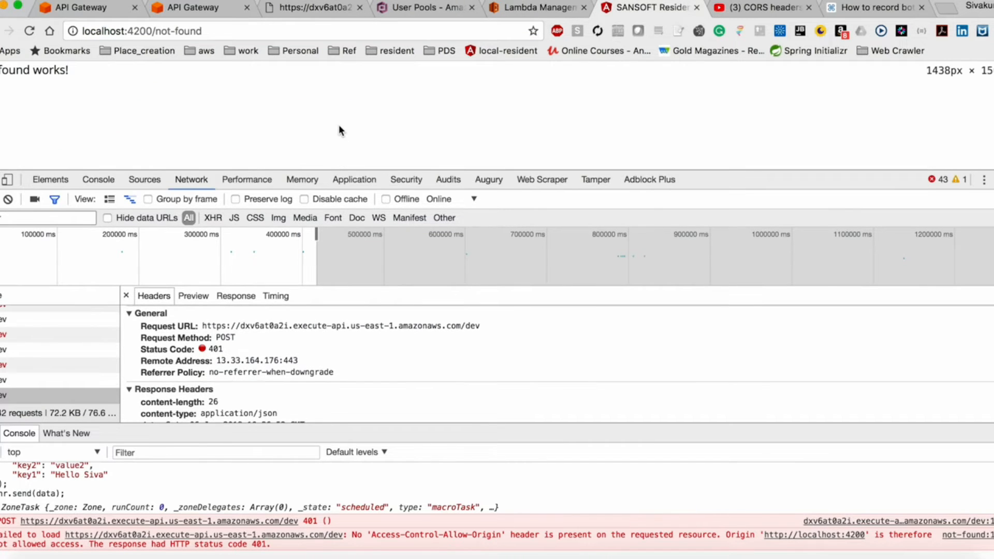
{"action": "left_click_drag", "start_coordinate": [277, 426], "coordinate": [274, 403]}
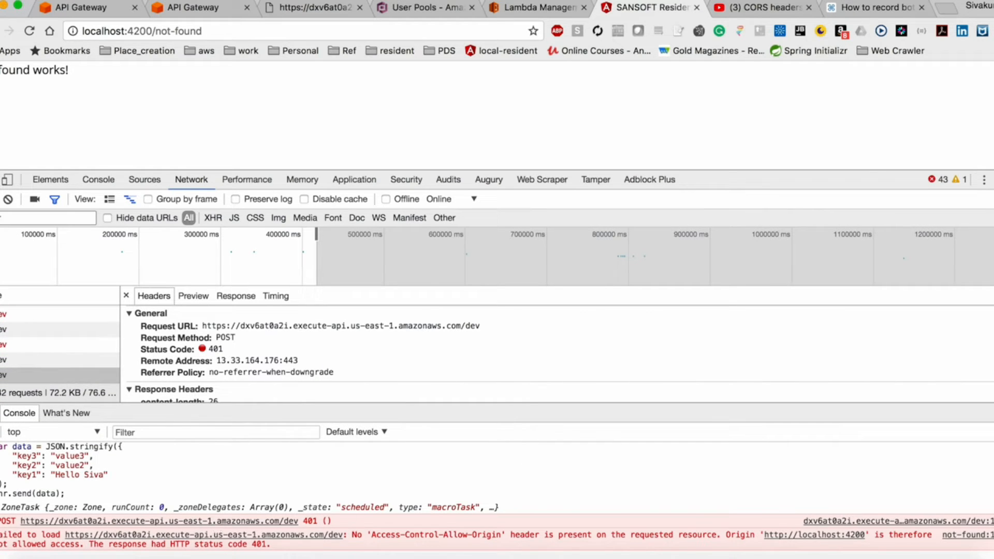
{"action": "scroll", "coordinate": [144, 556], "scroll_direction": "up", "scroll_amount": 3}
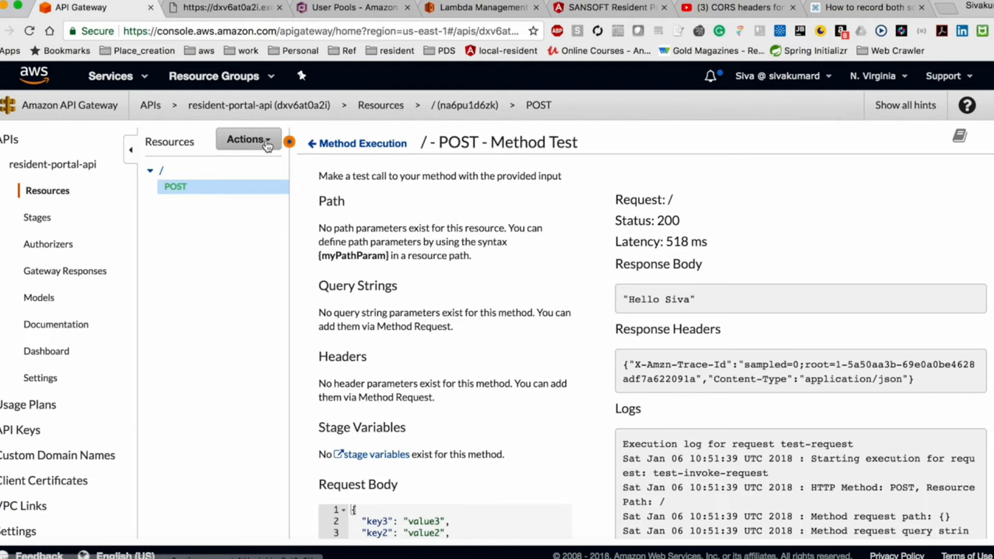
Deploy the API with its new POST method to the dev stage.
{"action": "left_click", "coordinate": [267, 145]}
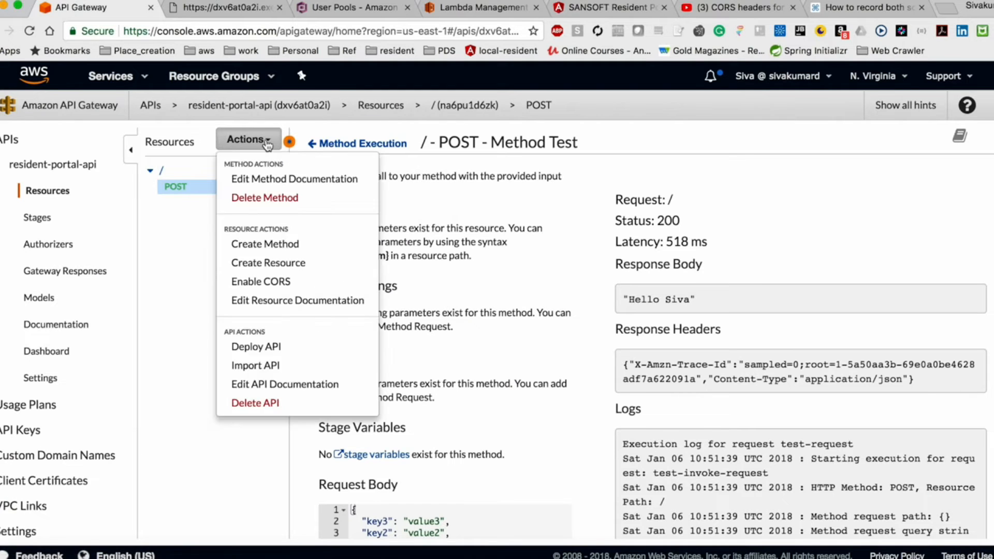
{"action": "left_click", "coordinate": [265, 348]}
{"action": "left_click", "coordinate": [554, 205]}
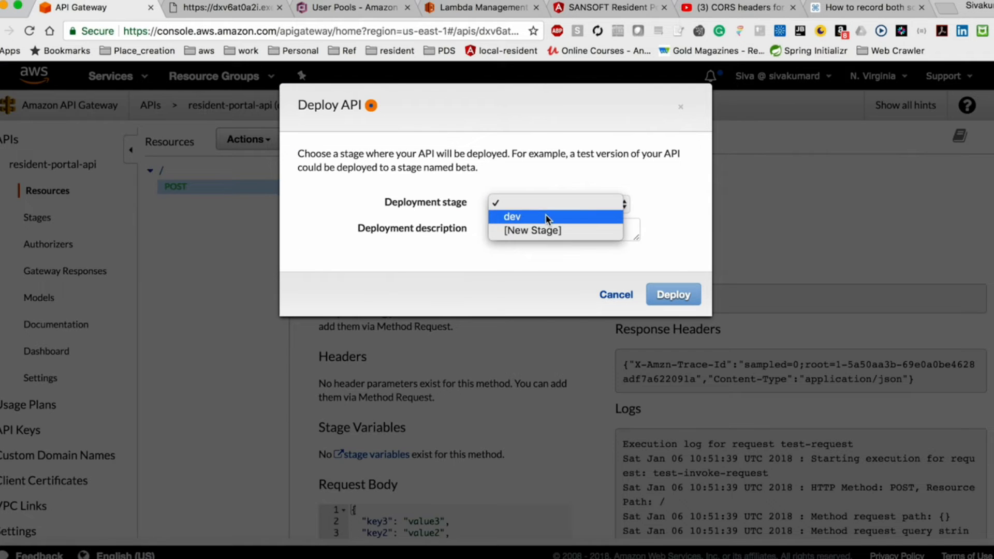
{"action": "left_click", "coordinate": [545, 216]}
{"action": "left_click", "coordinate": [676, 294]}
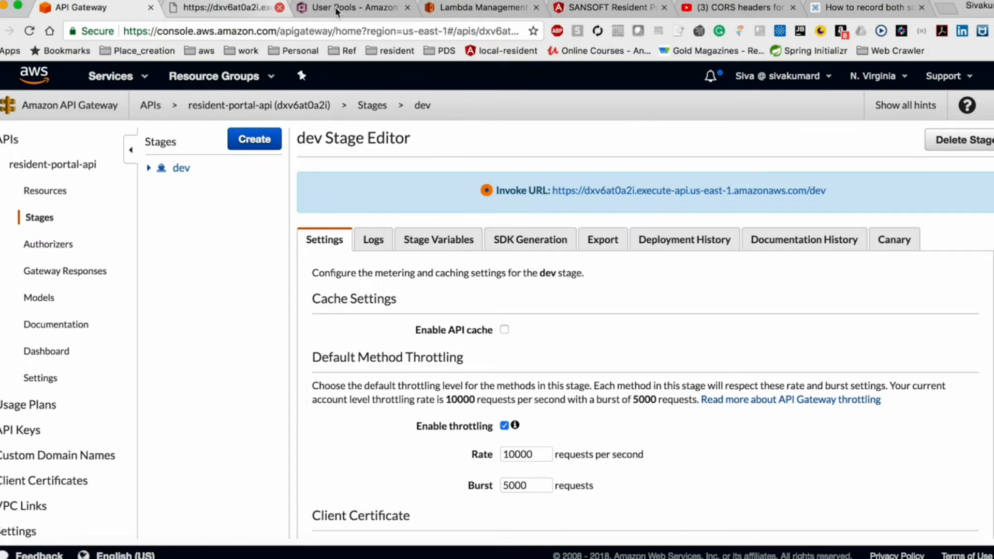
Check the localhost page's request to the dev endpoint, then enable CORS on the API's root resource for POST and OPTIONS with allowed origin '*'.
{"action": "left_click", "coordinate": [623, 11]}
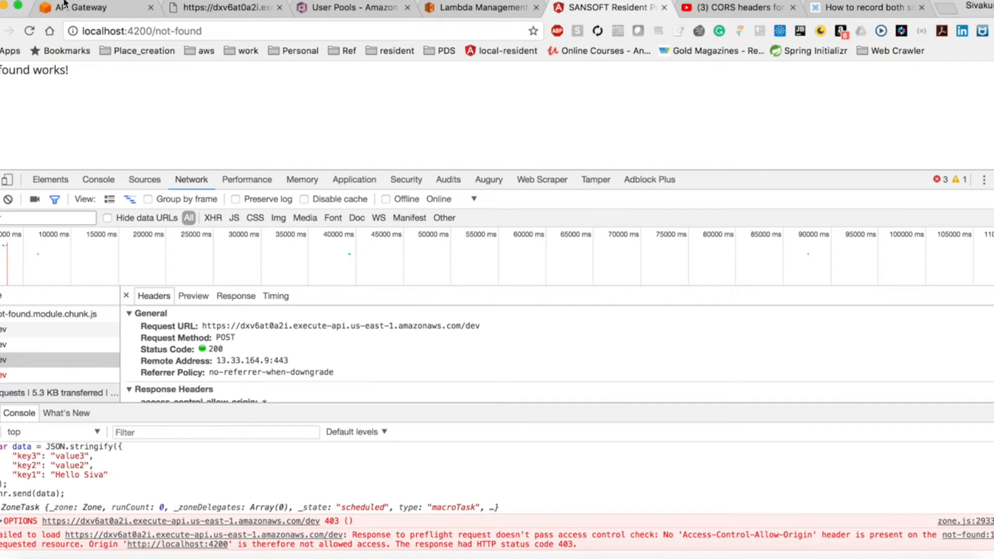
{"action": "left_click", "coordinate": [82, 9]}
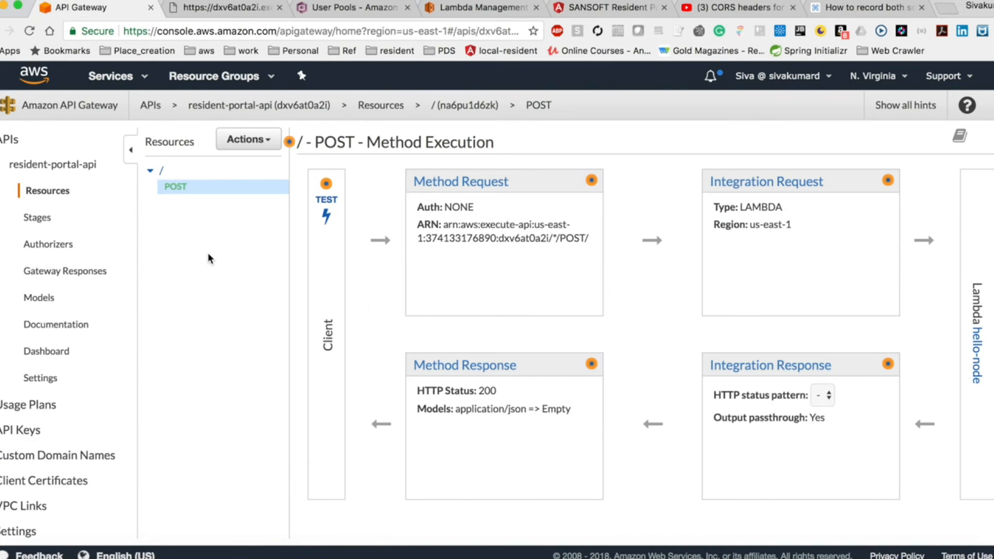
{"action": "left_click", "coordinate": [264, 146]}
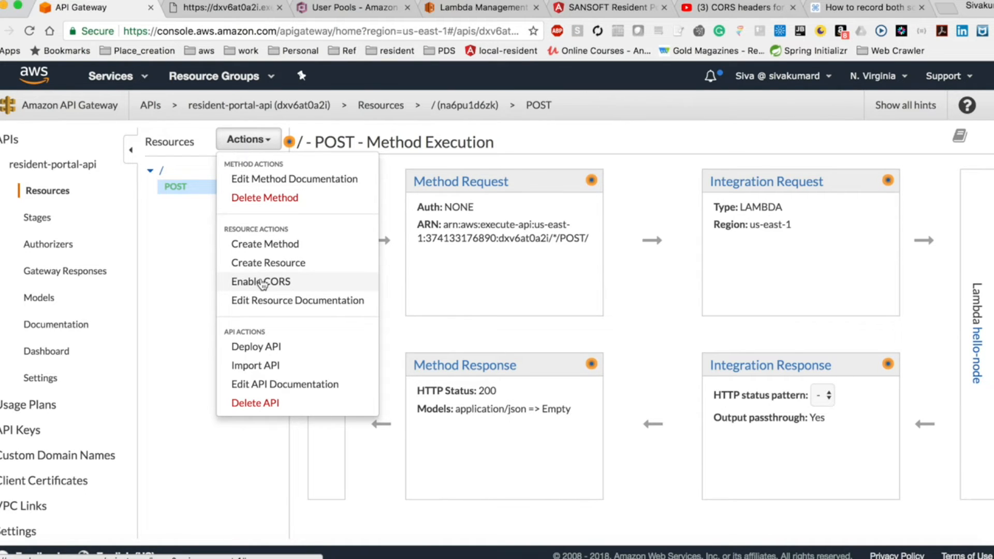
{"action": "left_click", "coordinate": [263, 283]}
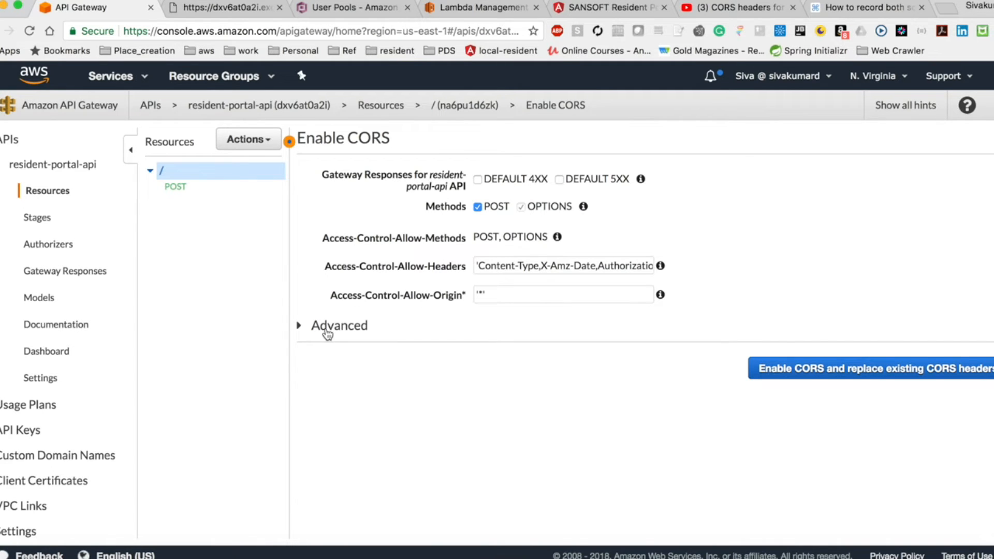
{"action": "left_click", "coordinate": [329, 327]}
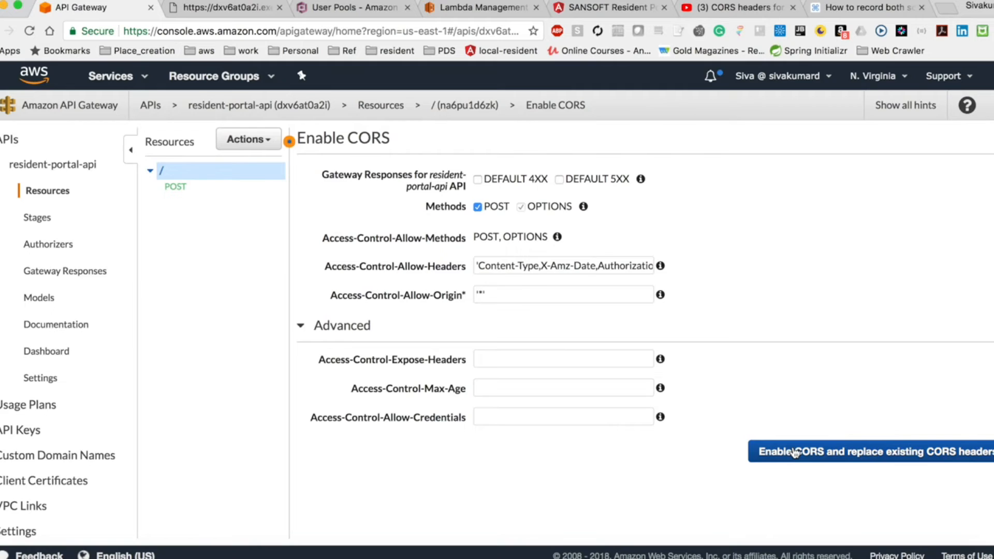
{"action": "left_click", "coordinate": [794, 451]}
{"action": "left_click", "coordinate": [717, 363]}
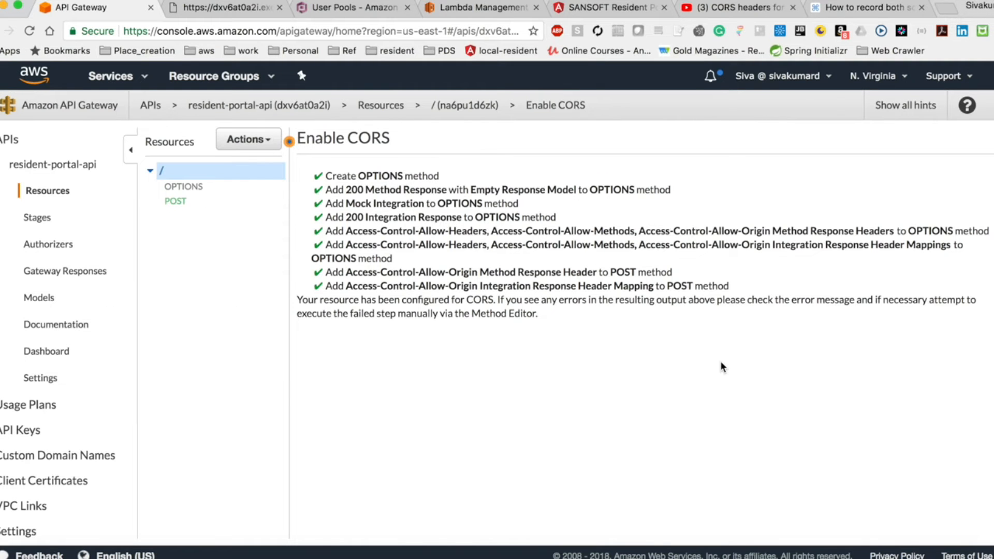
Redeploy the CORS-enabled API to the dev stage and look over the stage's settings.
{"action": "left_click", "coordinate": [263, 144]}
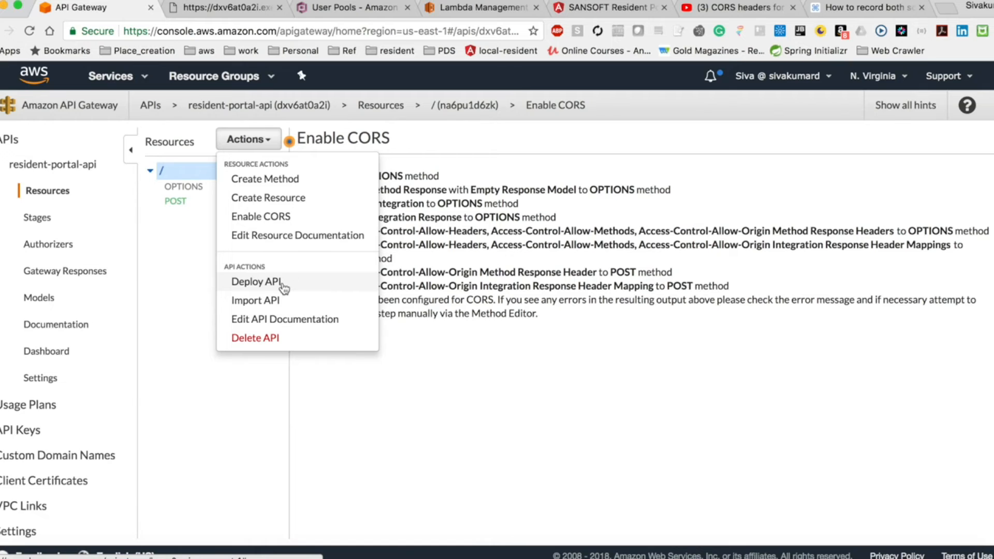
{"action": "left_click", "coordinate": [282, 284]}
{"action": "left_click", "coordinate": [586, 206]}
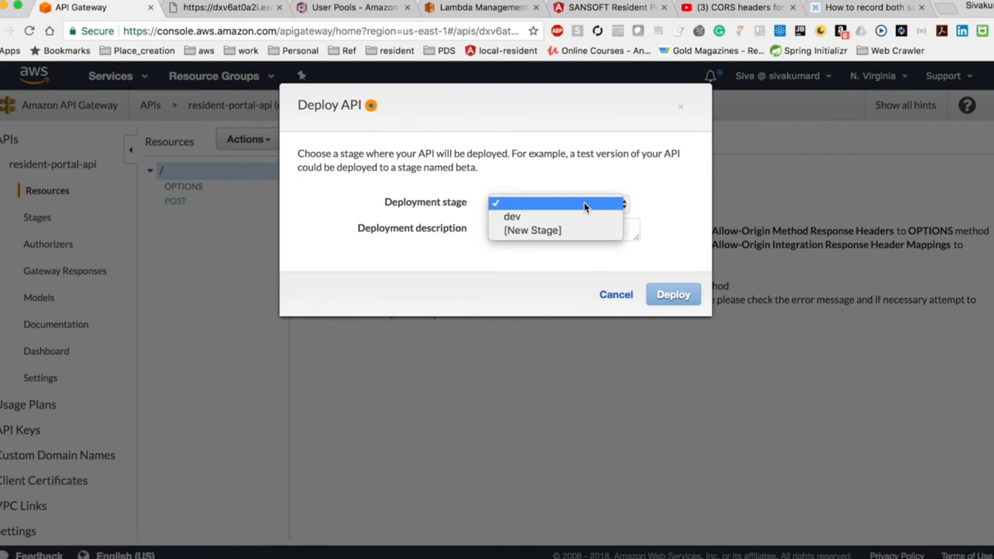
{"action": "left_click", "coordinate": [572, 216]}
{"action": "left_click", "coordinate": [684, 296]}
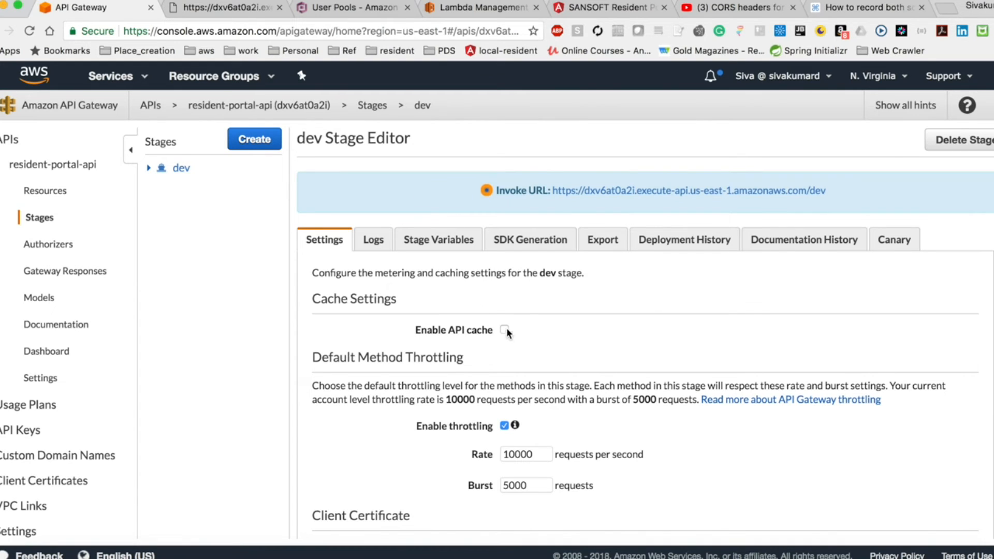
{"action": "scroll", "coordinate": [591, 328], "scroll_direction": "down", "scroll_amount": 3}
{"action": "scroll", "coordinate": [591, 328], "scroll_direction": "down", "scroll_amount": 5}
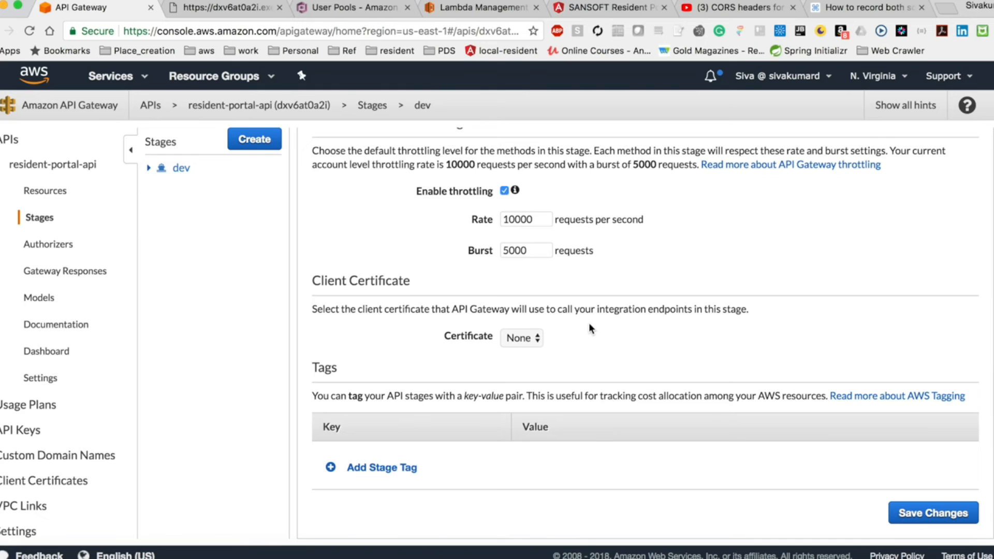
Return to the localhost:4200/not-found page and rerun the console script that sends the POST request with key1, key2 and key3 to the dev endpoint.
{"action": "scroll", "coordinate": [591, 327], "scroll_direction": "up", "scroll_amount": 8}
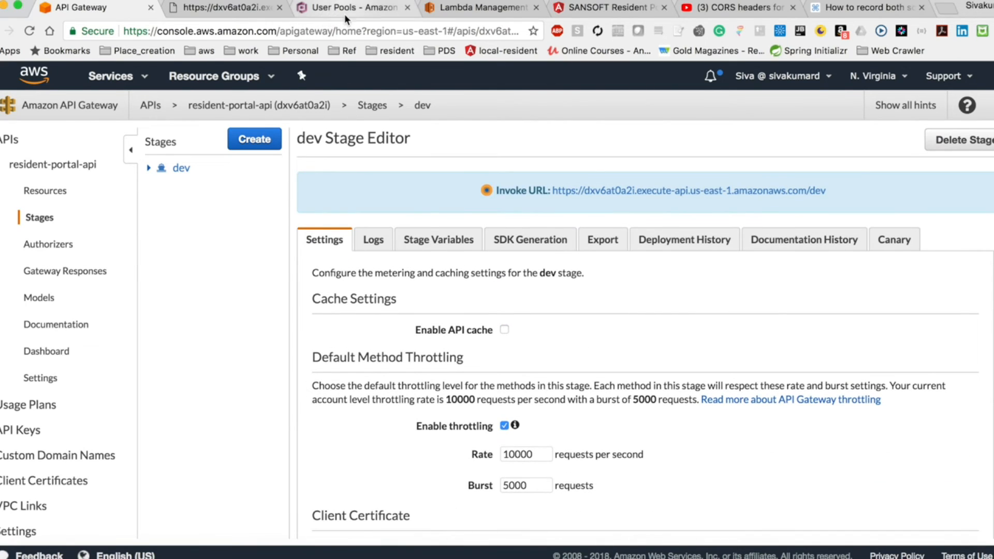
{"action": "left_click", "coordinate": [627, 7]}
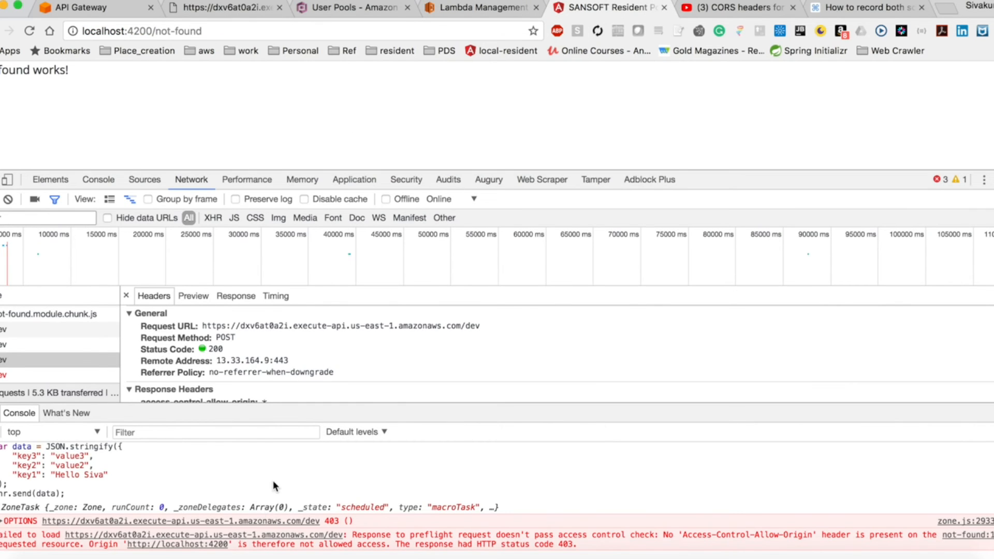
{"action": "scroll", "coordinate": [272, 481], "scroll_direction": "up", "scroll_amount": 3}
{"action": "scroll", "coordinate": [497, 497], "scroll_direction": "down", "scroll_amount": 3}
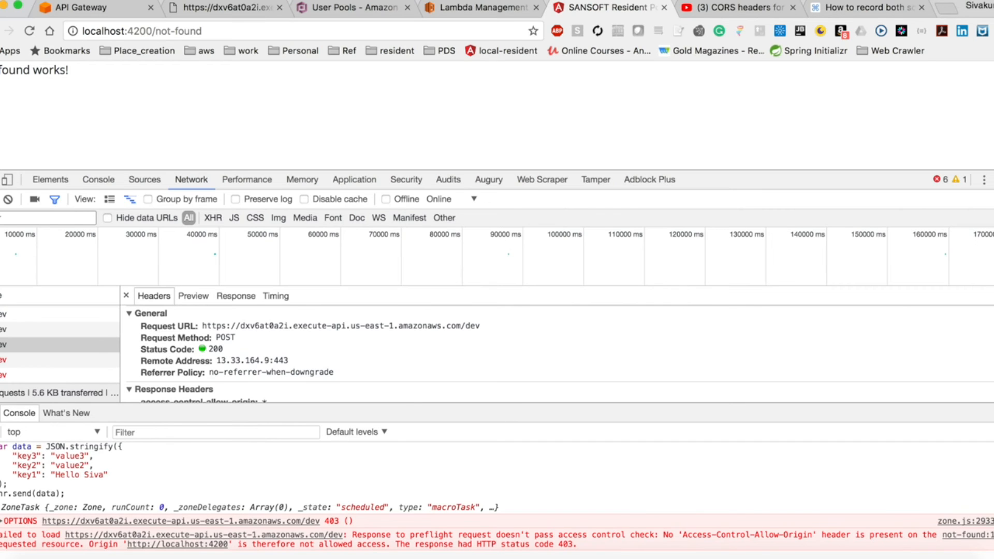
{"action": "scroll", "coordinate": [497, 497], "scroll_direction": "up", "scroll_amount": 3}
{"action": "scroll", "coordinate": [497, 494], "scroll_direction": "down", "scroll_amount": 2}
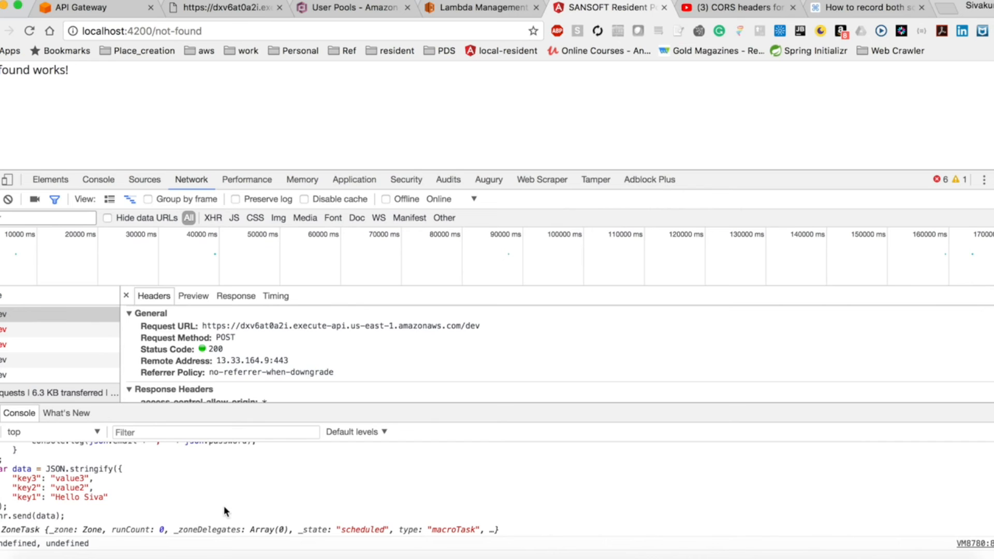
Inspect the newest dev request's headers and request payload, and open its response body.
{"action": "left_click", "coordinate": [76, 376]}
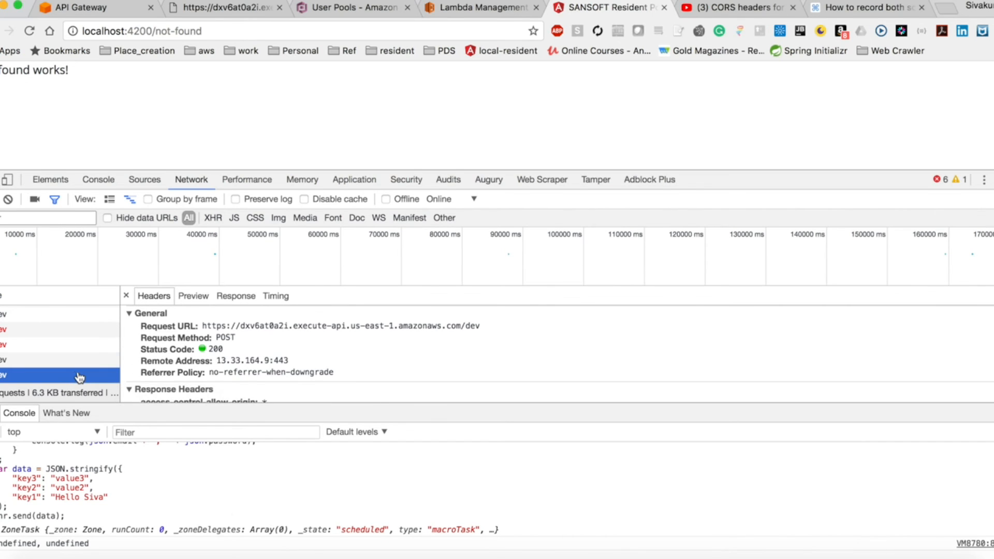
{"action": "scroll", "coordinate": [219, 361], "scroll_direction": "down", "scroll_amount": 10}
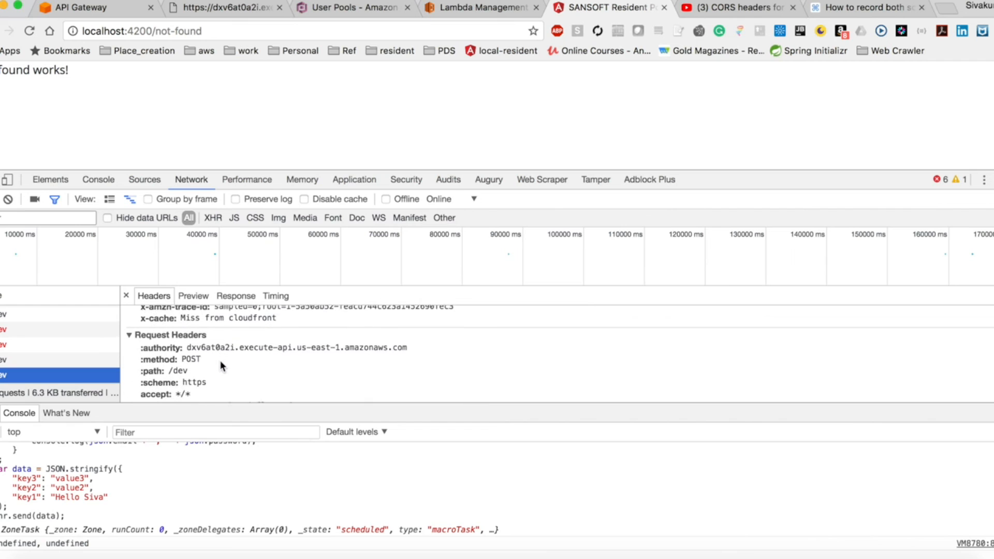
{"action": "scroll", "coordinate": [221, 366], "scroll_direction": "down", "scroll_amount": 4}
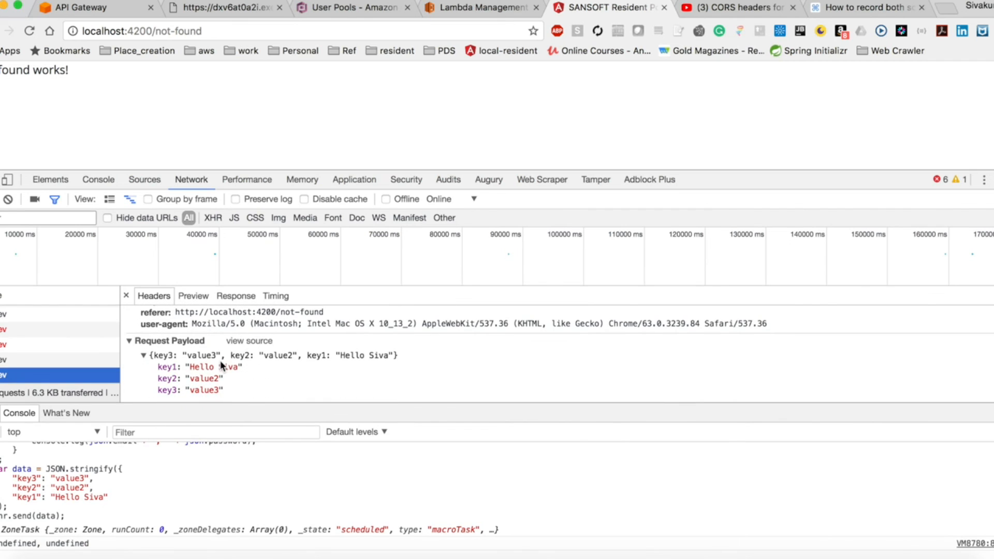
{"action": "left_click", "coordinate": [230, 299]}
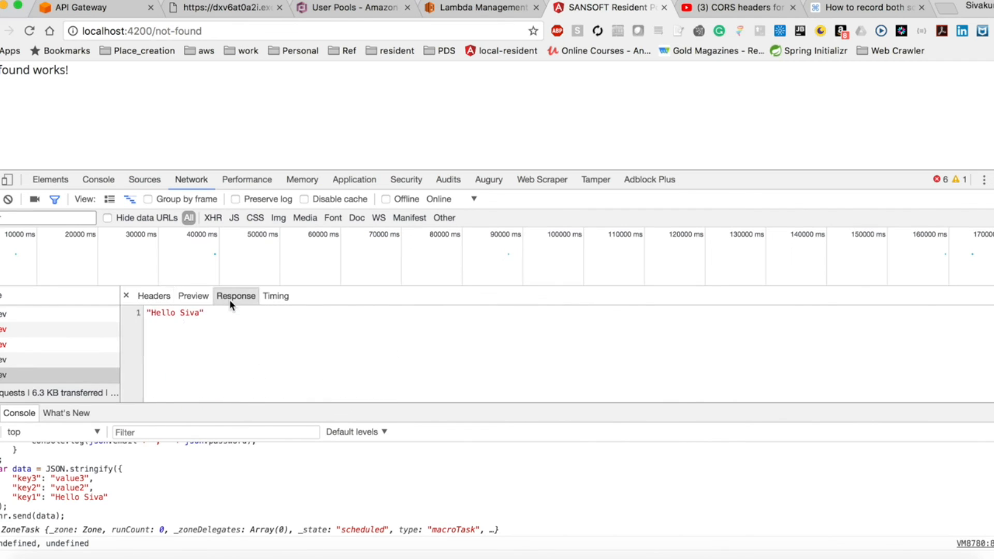